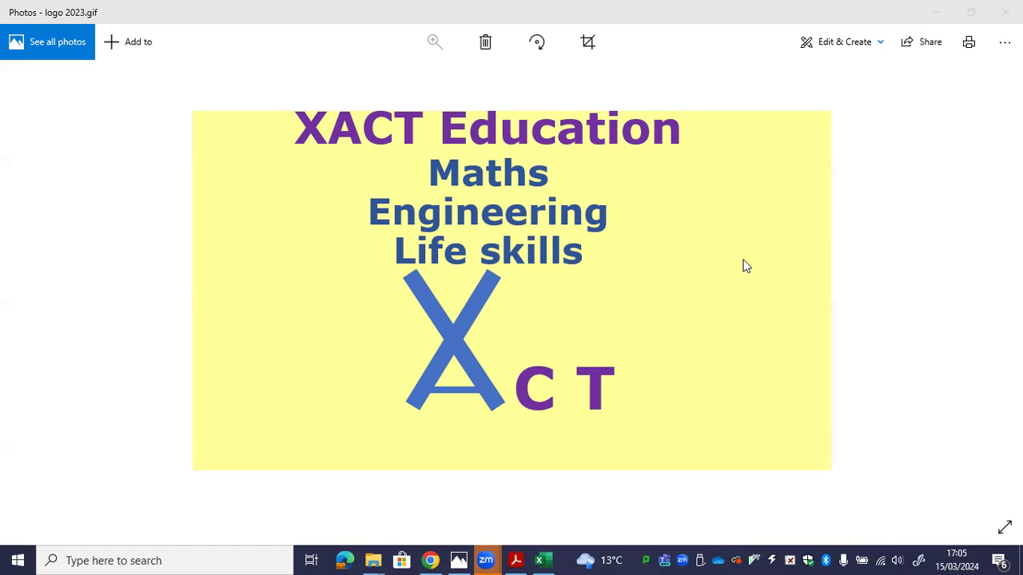
Switch to the Excel workbook and examine the sine, cosine and sum formulas in row 2 plus the amplitude inputs in E2 and F2
{"action": "left_click", "coordinate": [544, 560]}
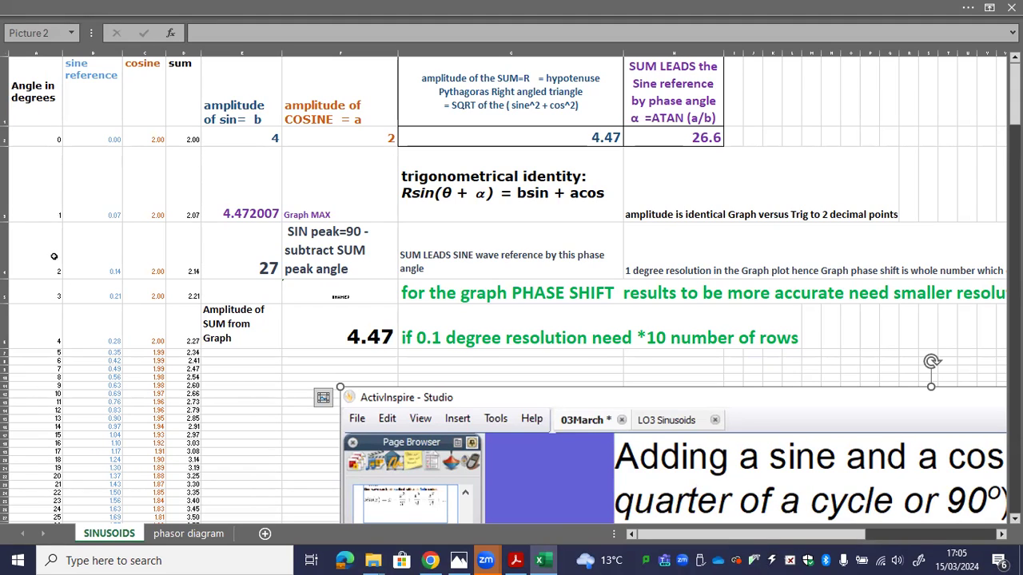
{"action": "left_click", "coordinate": [95, 76]}
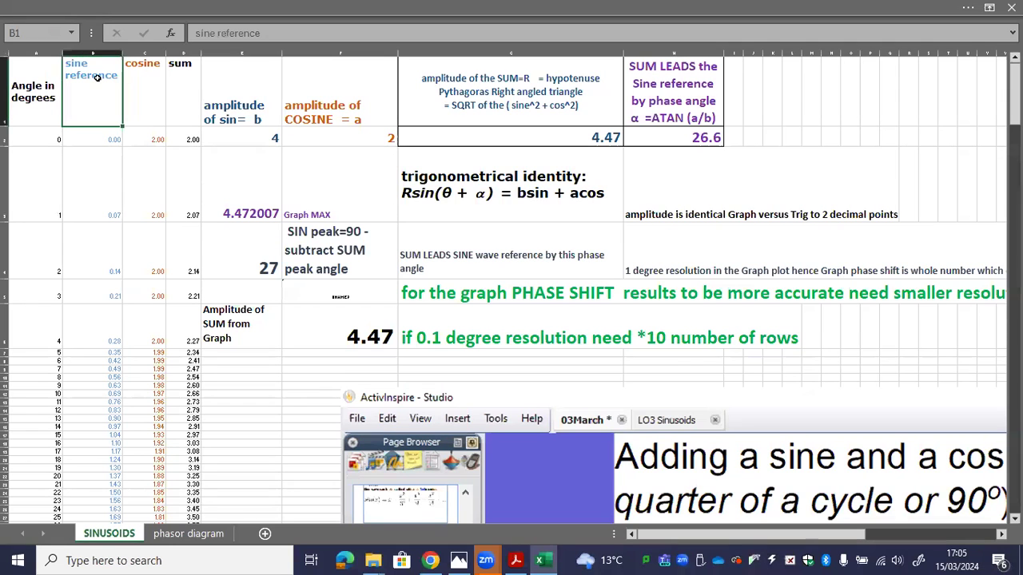
{"action": "left_click", "coordinate": [110, 134]}
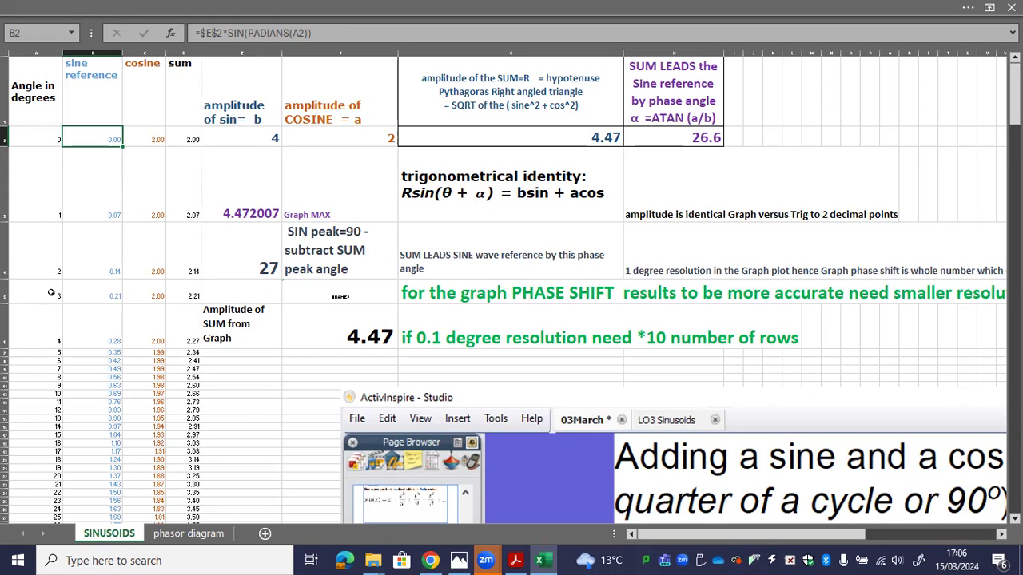
{"action": "left_click", "coordinate": [148, 87]}
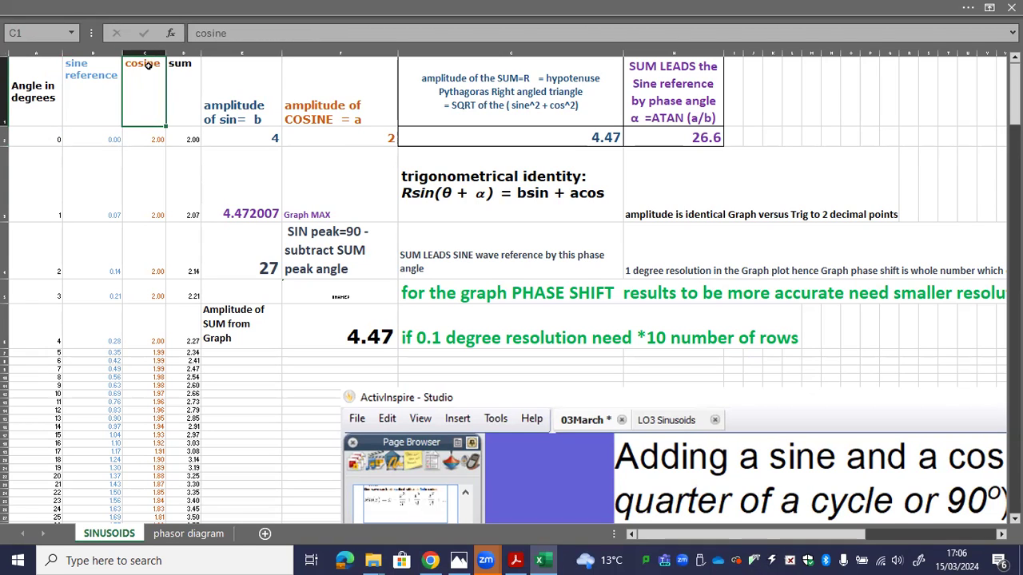
{"action": "left_click", "coordinate": [154, 140]}
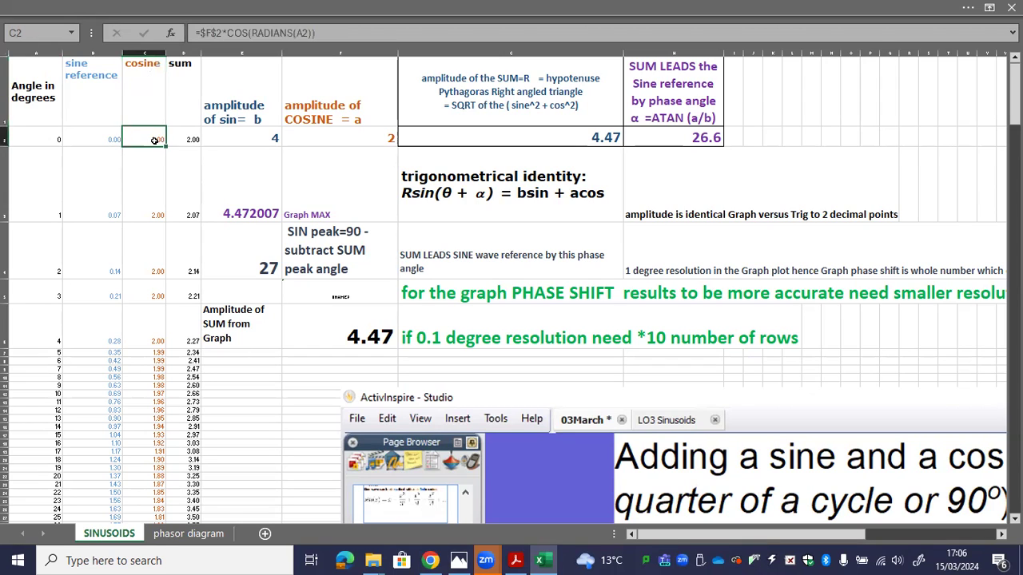
{"action": "left_click", "coordinate": [185, 64]}
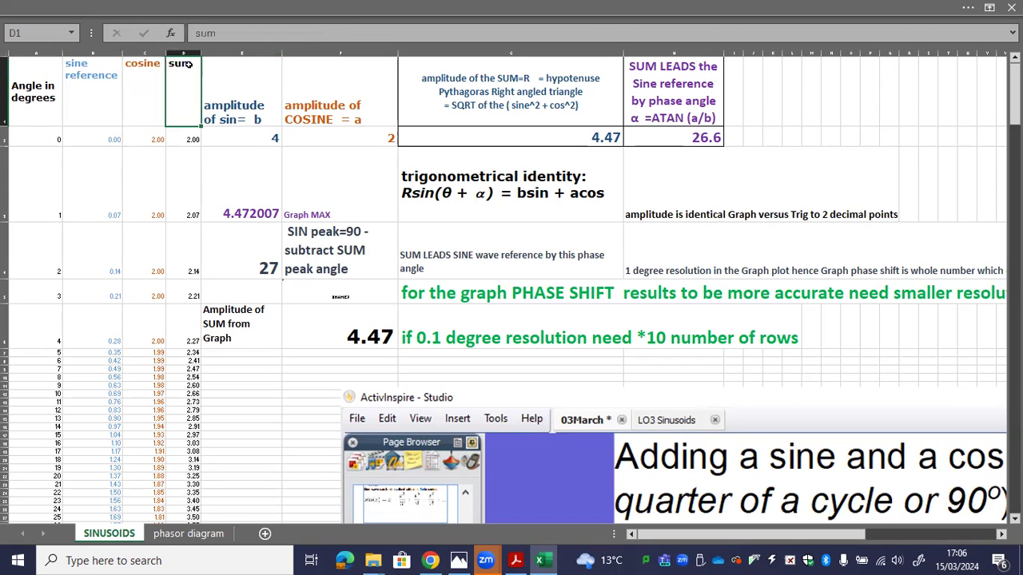
{"action": "left_click", "coordinate": [186, 138]}
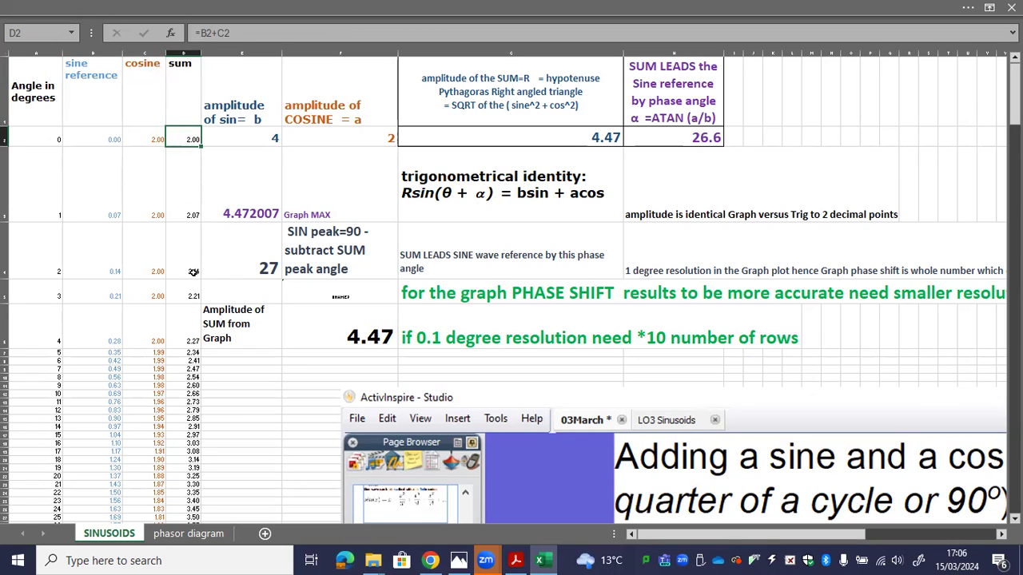
{"action": "left_click", "coordinate": [254, 142]}
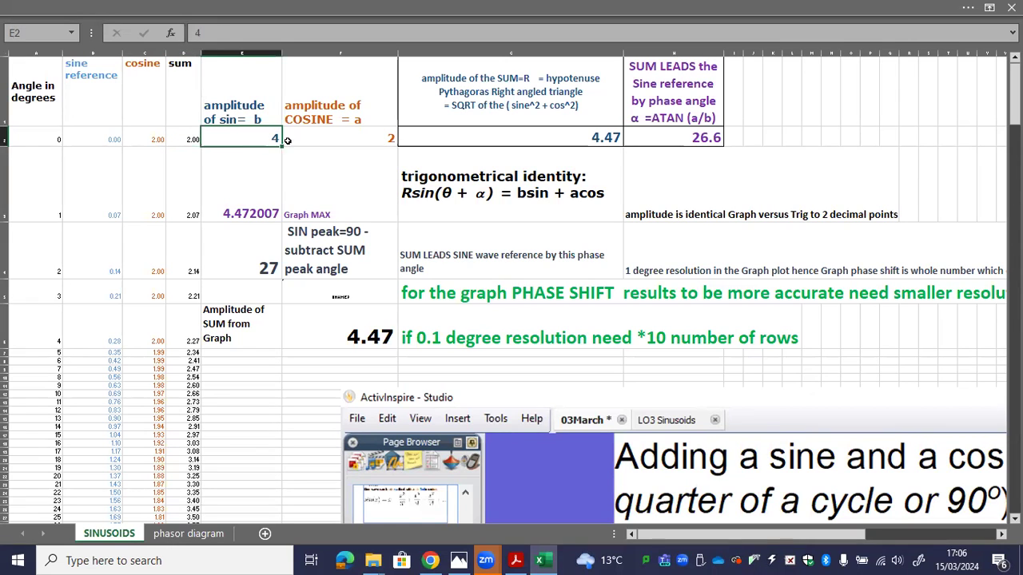
{"action": "left_click", "coordinate": [325, 140]}
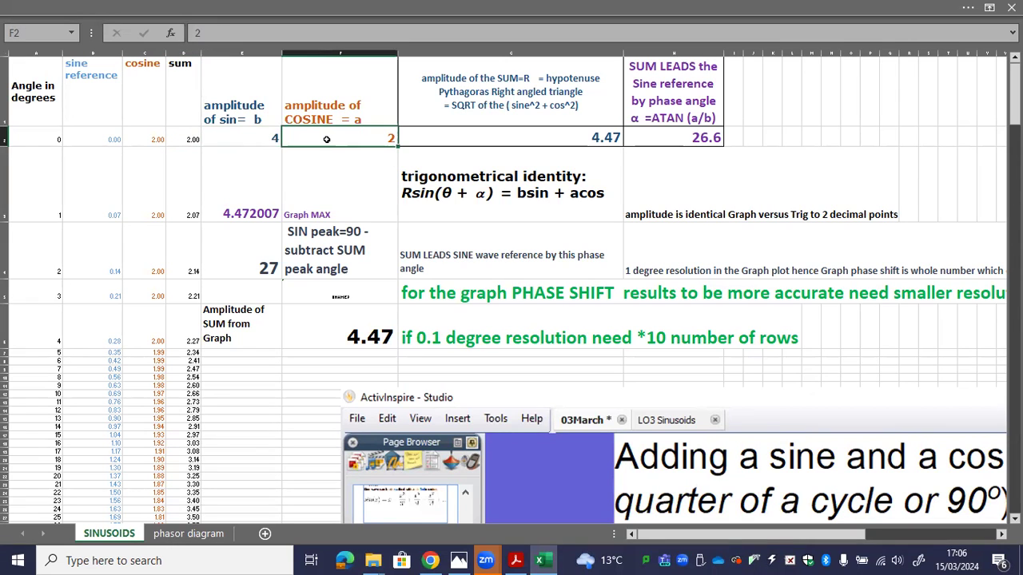
{"action": "left_click", "coordinate": [269, 139]}
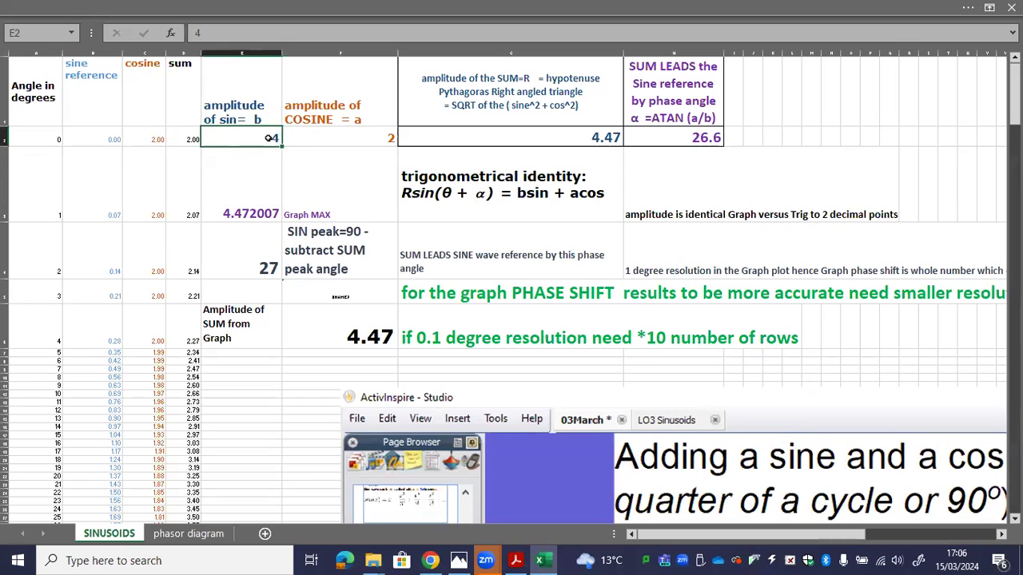
Insert the recommended line chart from columns A to D, plotting sine reference, cosine and sum against angle in degrees
{"action": "left_click", "coordinate": [42, 51]}
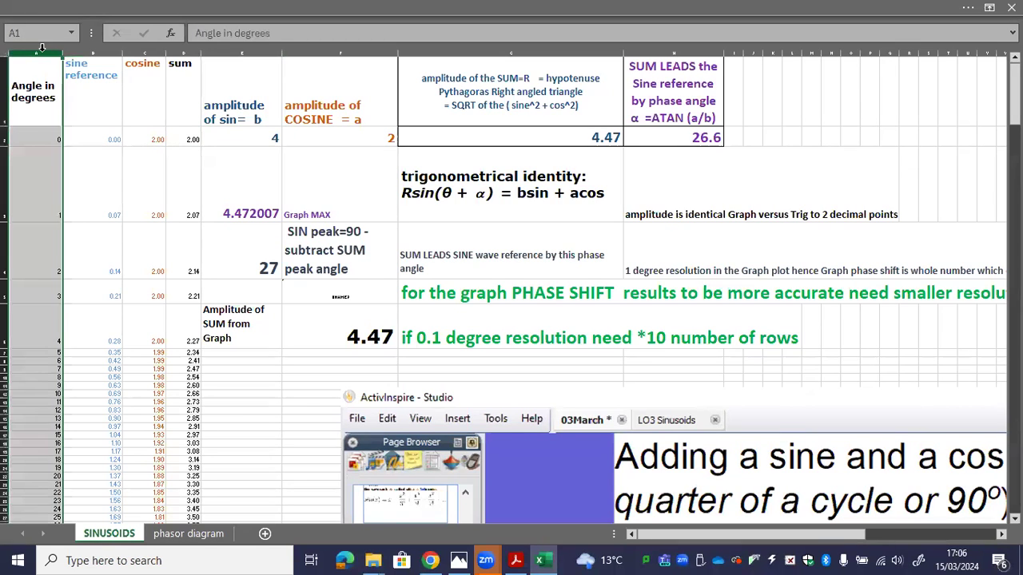
{"action": "key", "text": "shift+Right"}
{"action": "key", "text": "shift+Right"}
{"action": "key", "text": "shift+Right"}
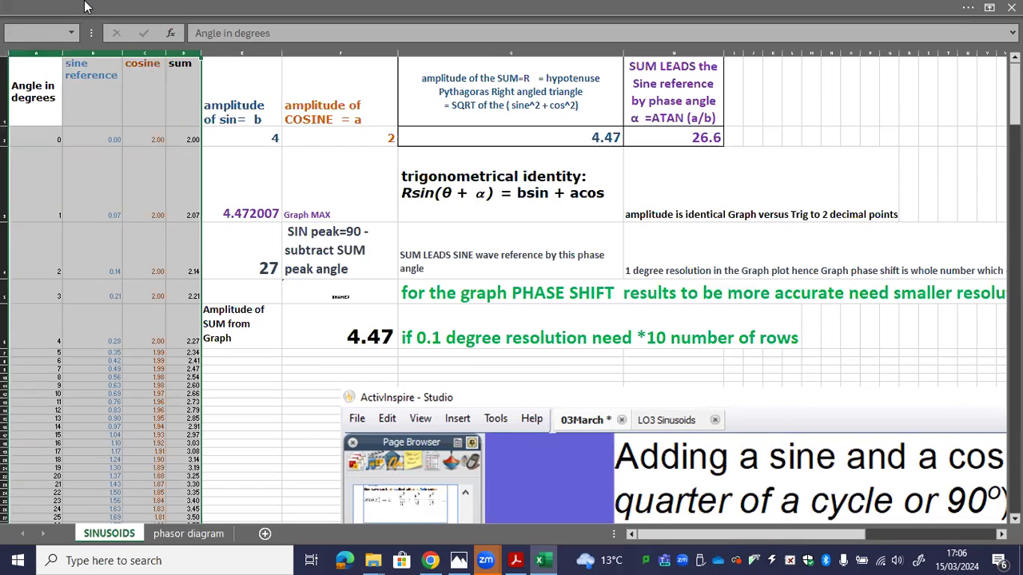
{"action": "left_click", "coordinate": [899, 8]}
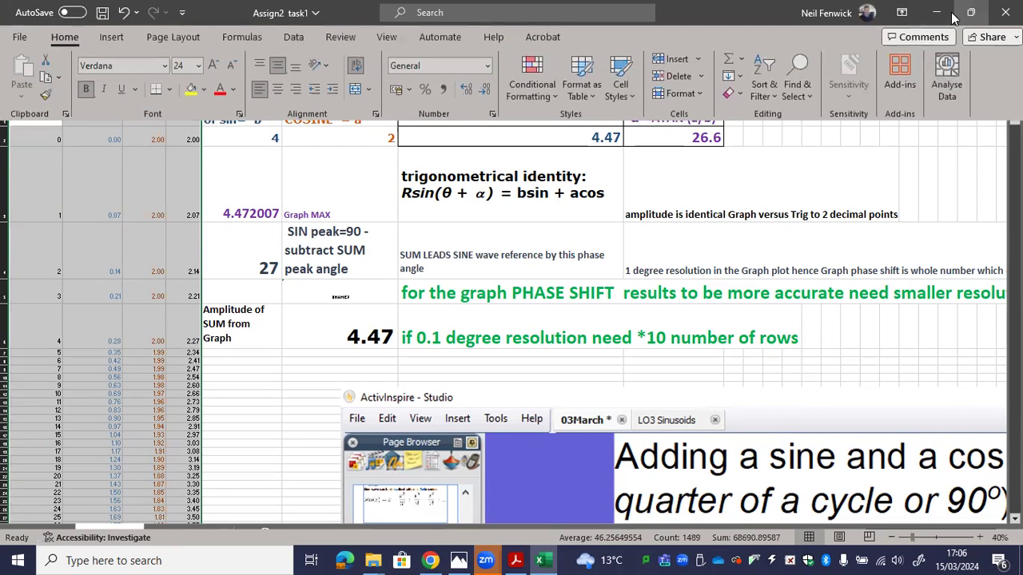
{"action": "left_click", "coordinate": [120, 38]}
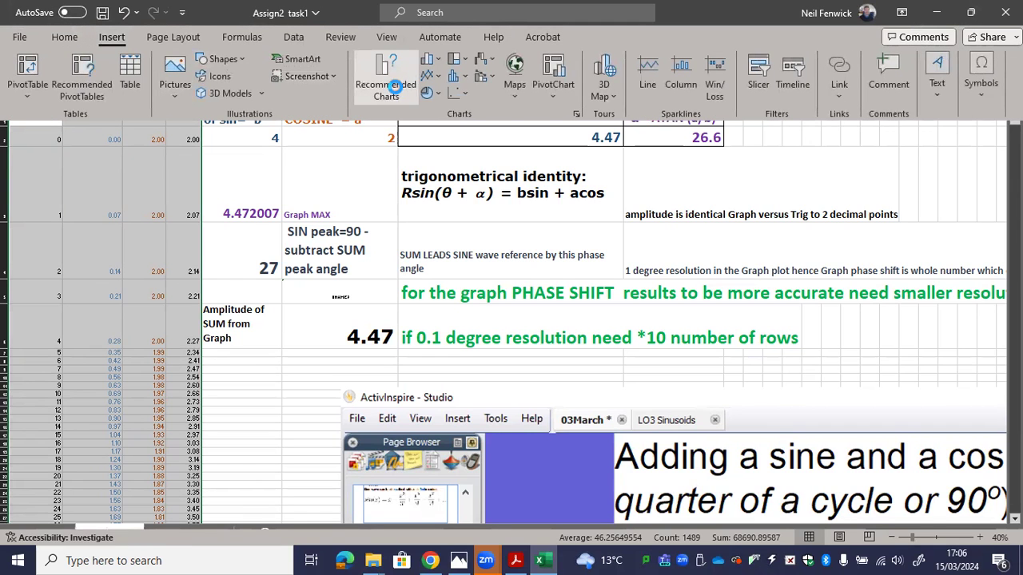
{"action": "left_click", "coordinate": [396, 90]}
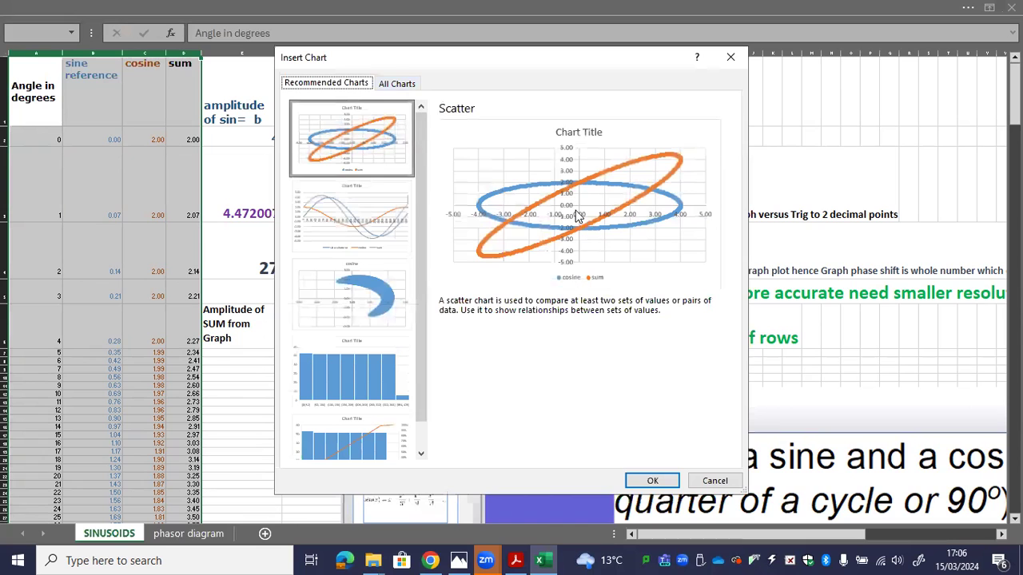
{"action": "left_click", "coordinate": [357, 214]}
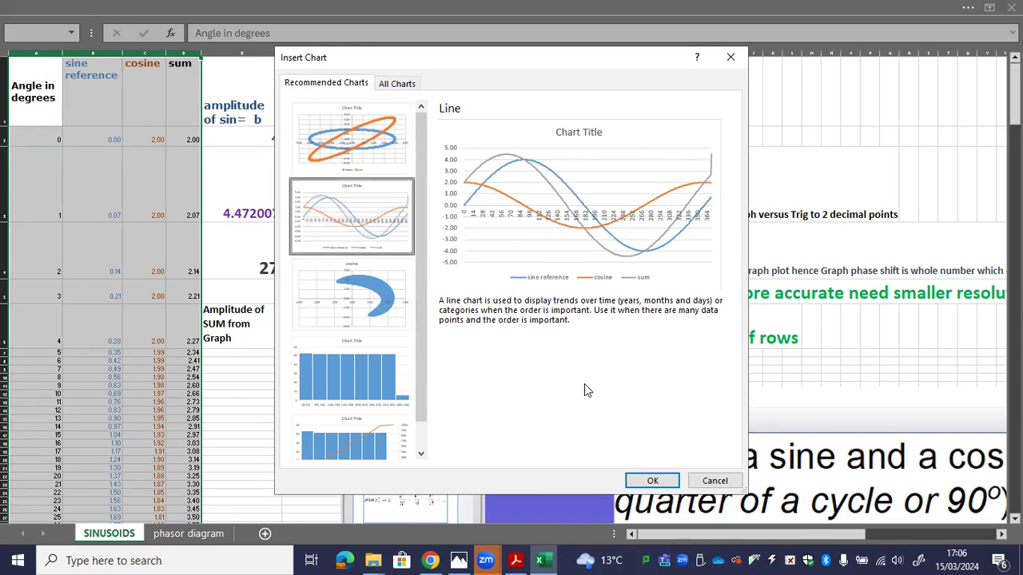
{"action": "left_click", "coordinate": [654, 480]}
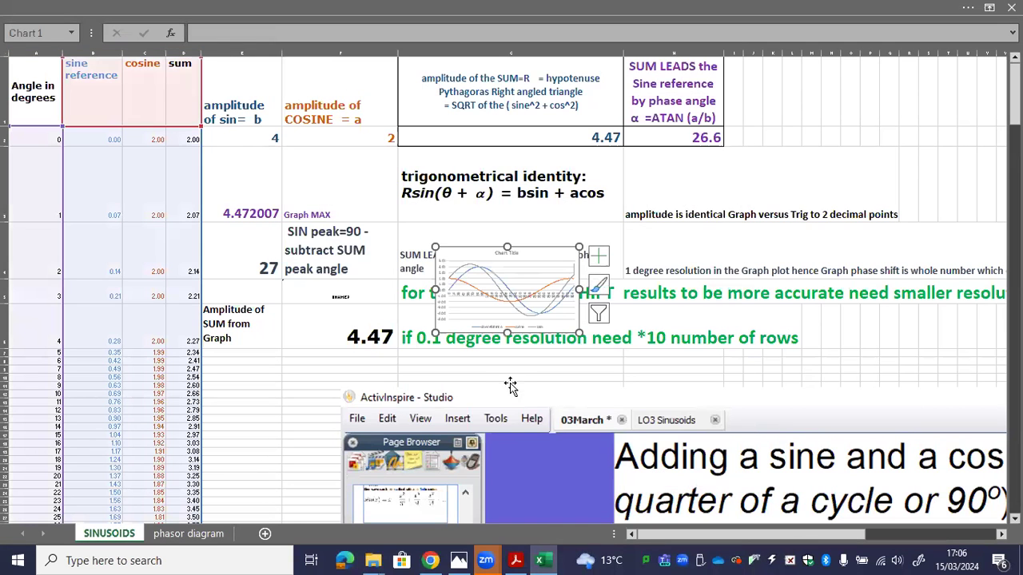
Enlarge the new line chart to fill most of the visible sheet, from column B to beyond column H
{"action": "left_click_drag", "start_coordinate": [433, 243], "coordinate": [90, 94]}
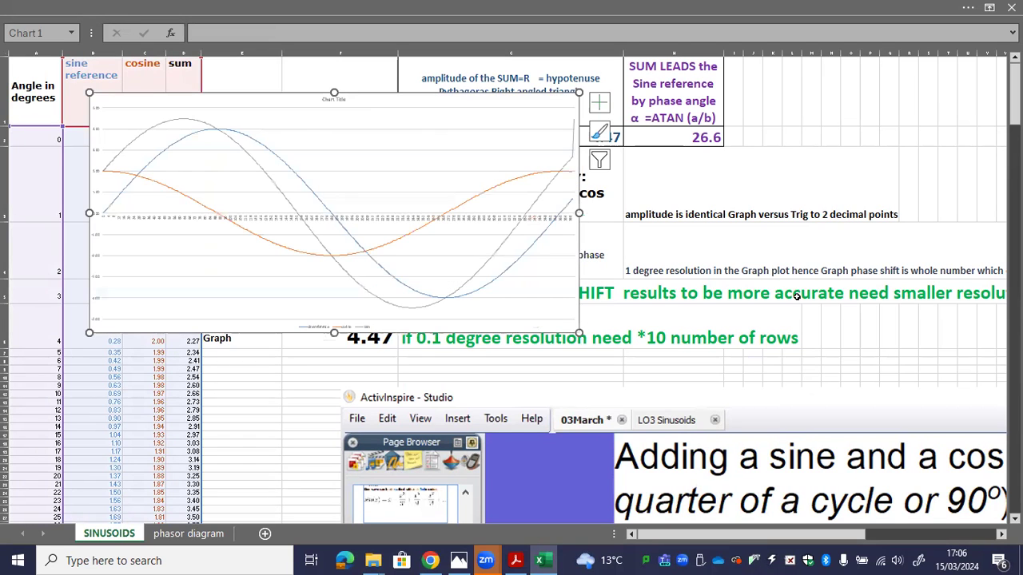
{"action": "left_click", "coordinate": [591, 336]}
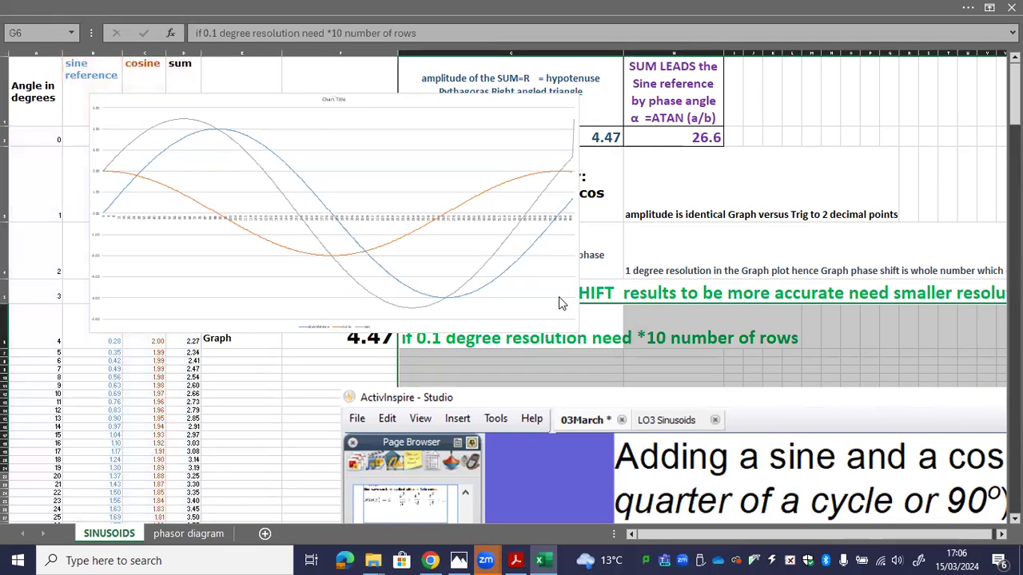
{"action": "left_click", "coordinate": [558, 296]}
{"action": "left_click_drag", "start_coordinate": [673, 383], "coordinate": [867, 506]}
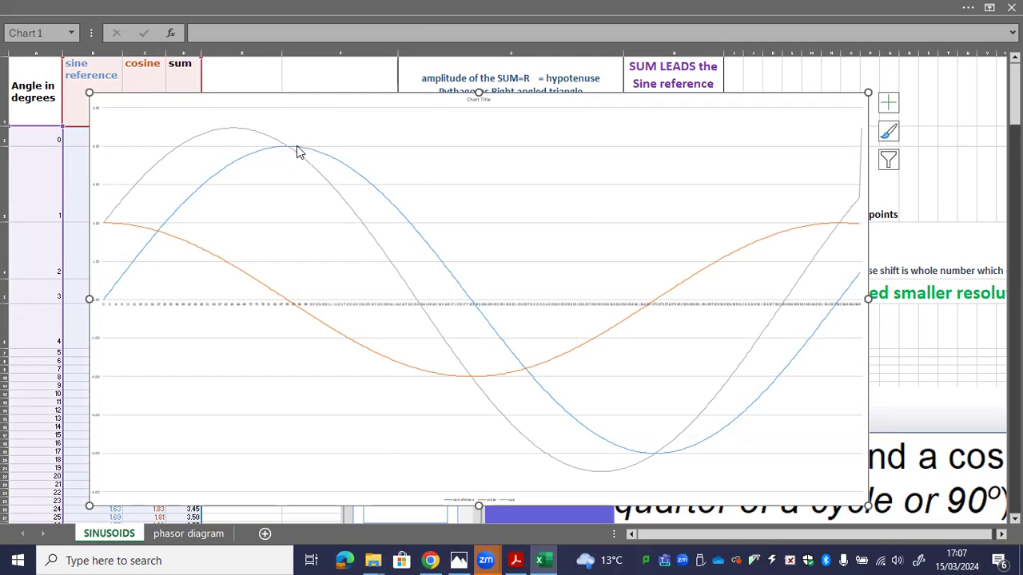
Shrink the line chart to the area beneath the results, spanning columns B to F from row 6 down, and deselect it
{"action": "mouse_move", "coordinate": [109, 227]}
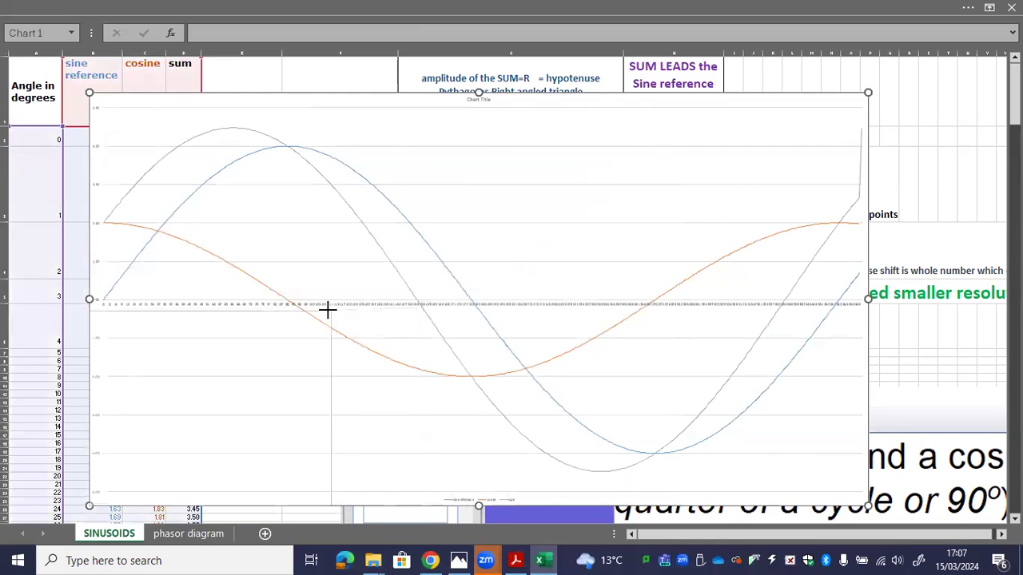
{"action": "key", "text": "Escape"}
{"action": "left_click", "coordinate": [495, 96]}
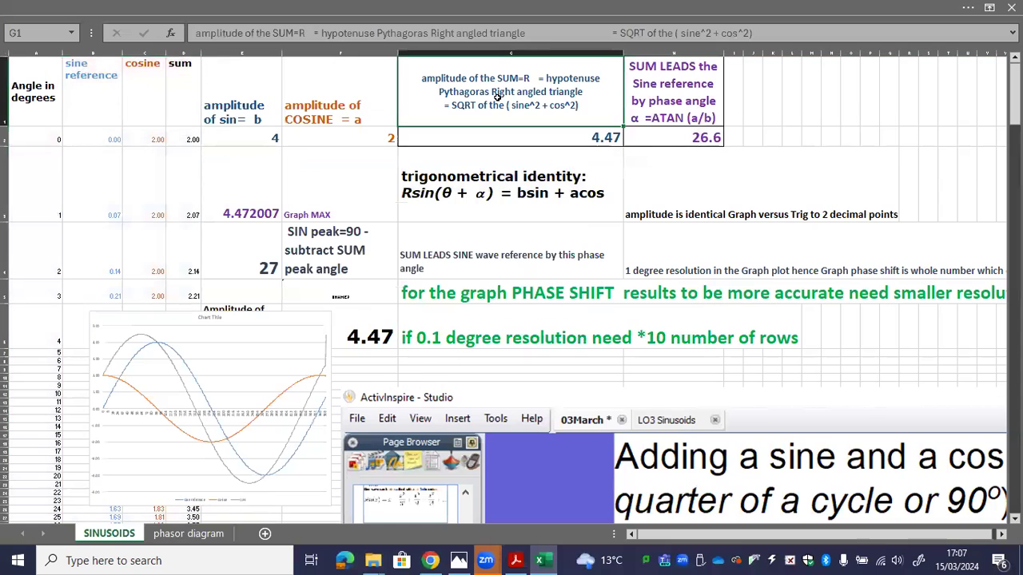
Examine the trigonometric identity and compare the sum's graph amplitude formula in F6 with the Pythagoras formula in G2
{"action": "left_click", "coordinate": [508, 166]}
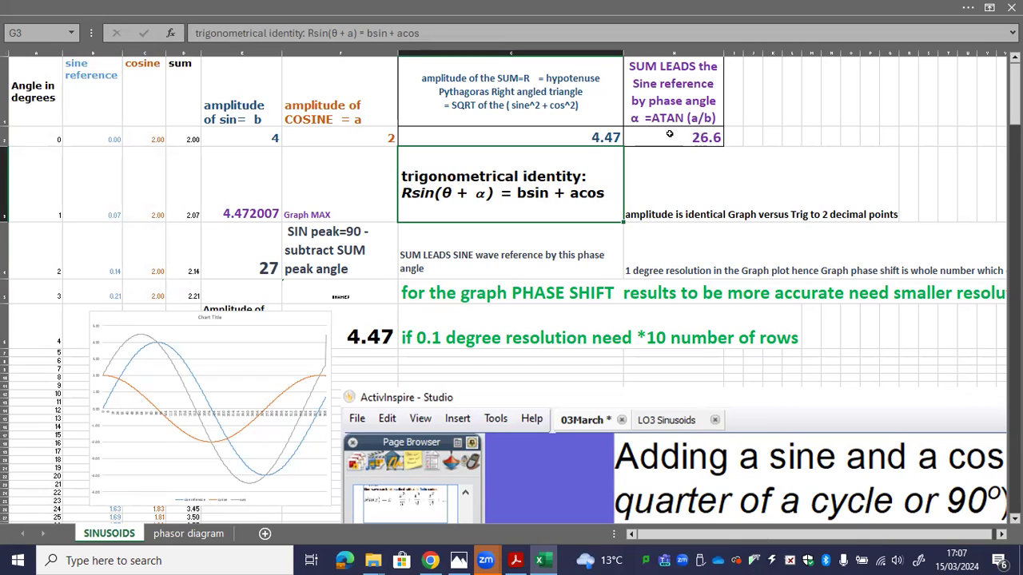
{"action": "left_click", "coordinate": [676, 99]}
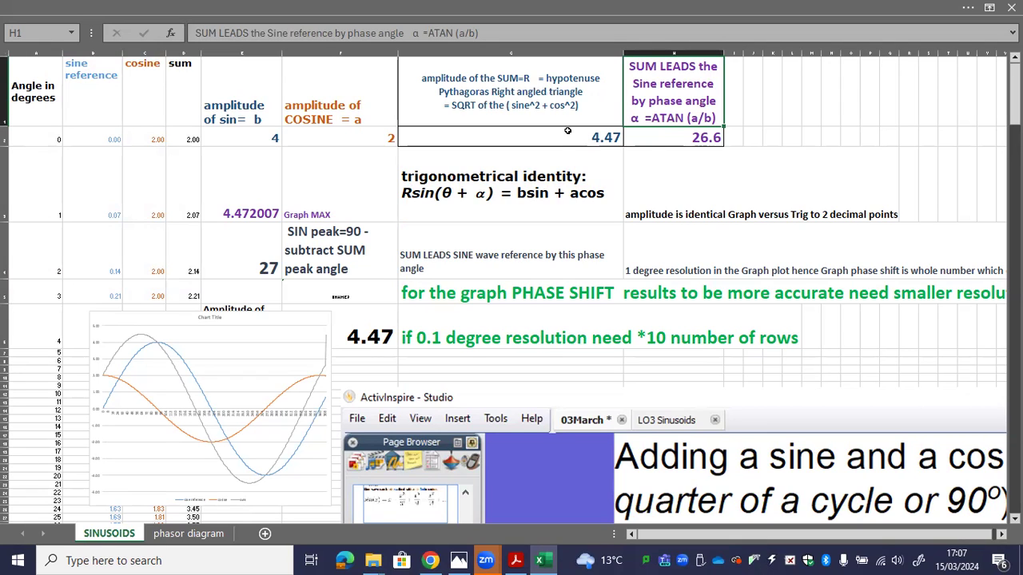
{"action": "left_click", "coordinate": [364, 334]}
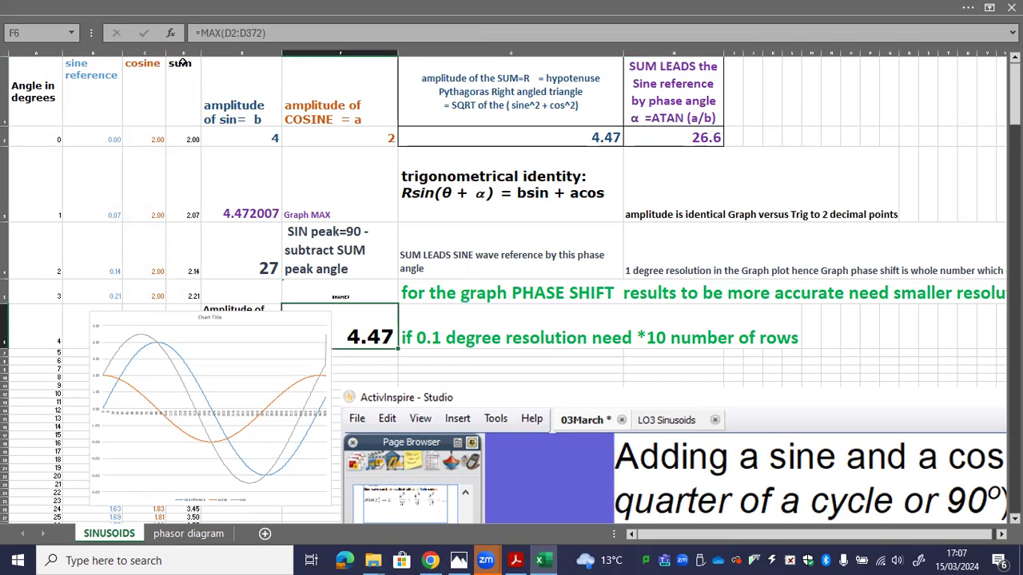
{"action": "left_click", "coordinate": [182, 56]}
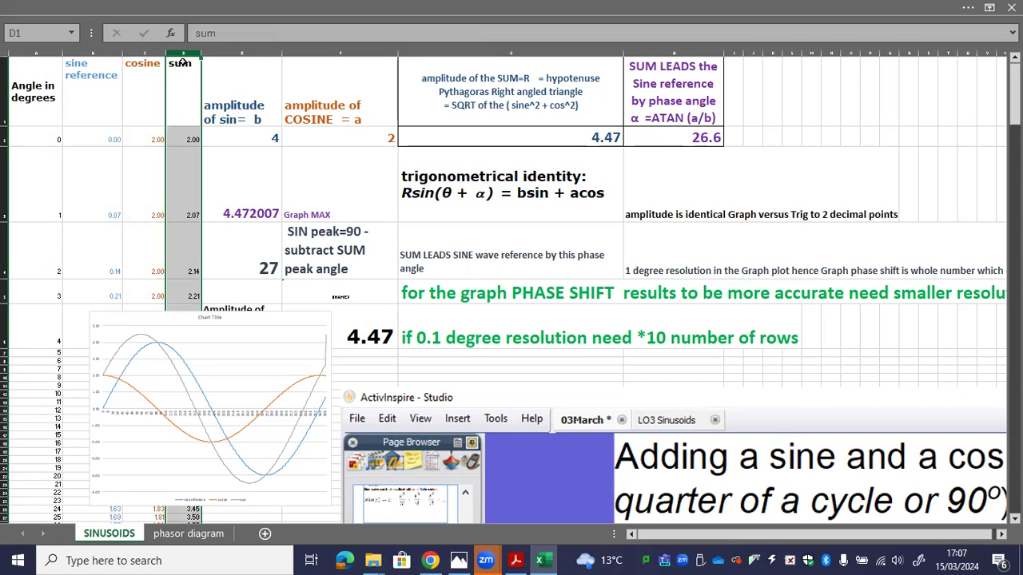
{"action": "left_click", "coordinate": [366, 323]}
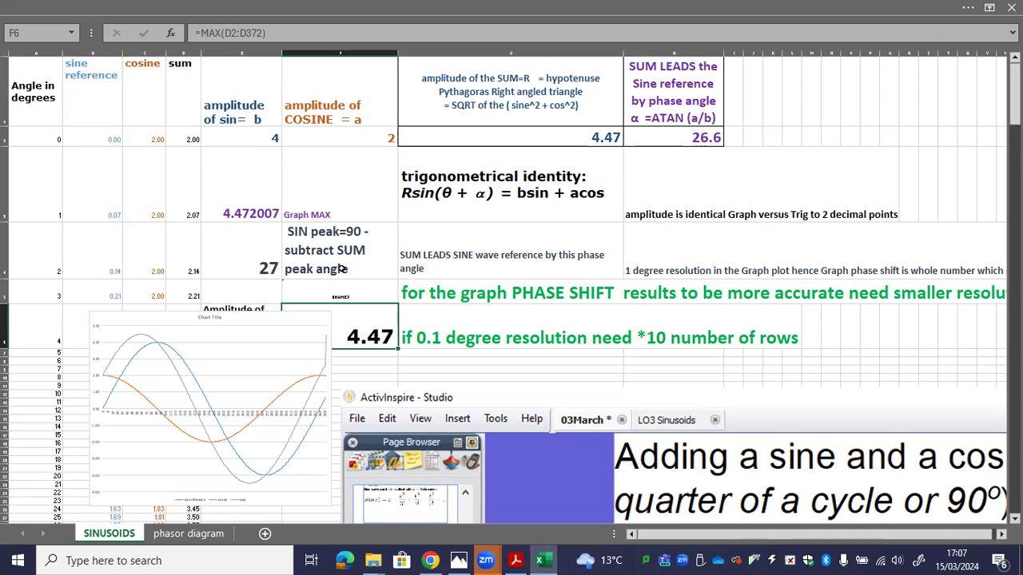
{"action": "left_click", "coordinate": [615, 139]}
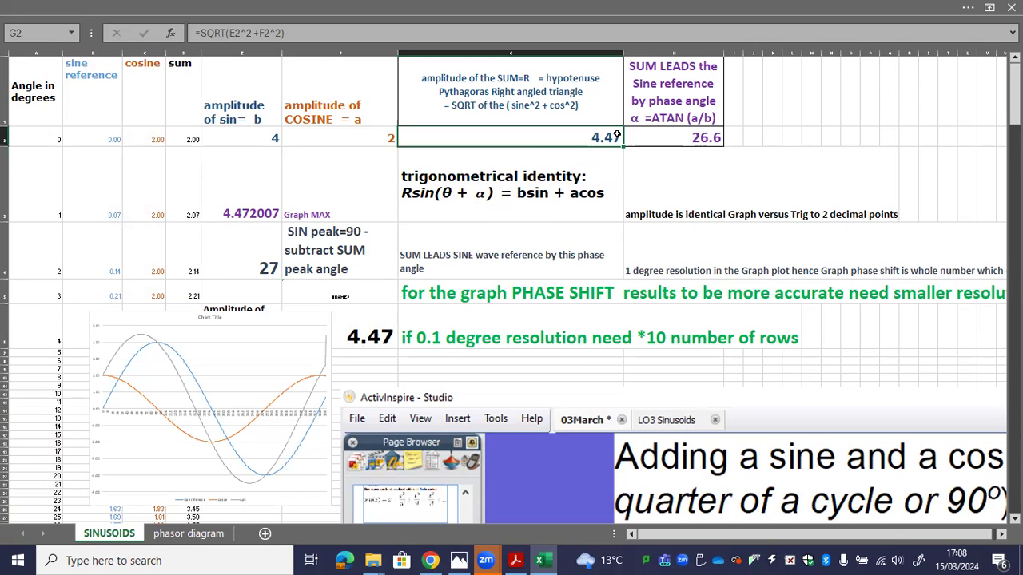
Compare the ATAN phase angle formula in H2 with the graph-based MATCH formula in E4 and its angle column
{"action": "left_click", "coordinate": [696, 139]}
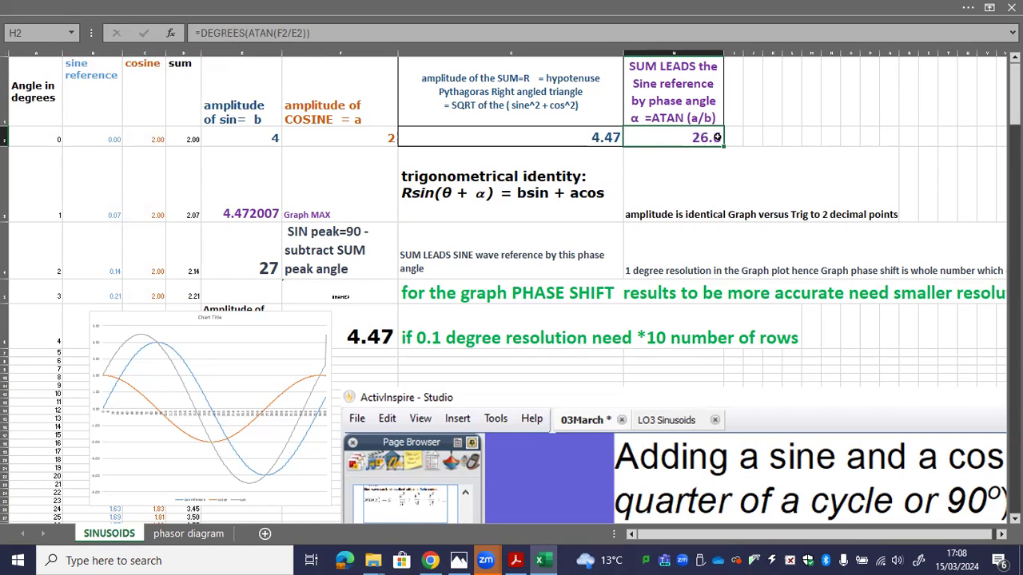
{"action": "left_click", "coordinate": [267, 256]}
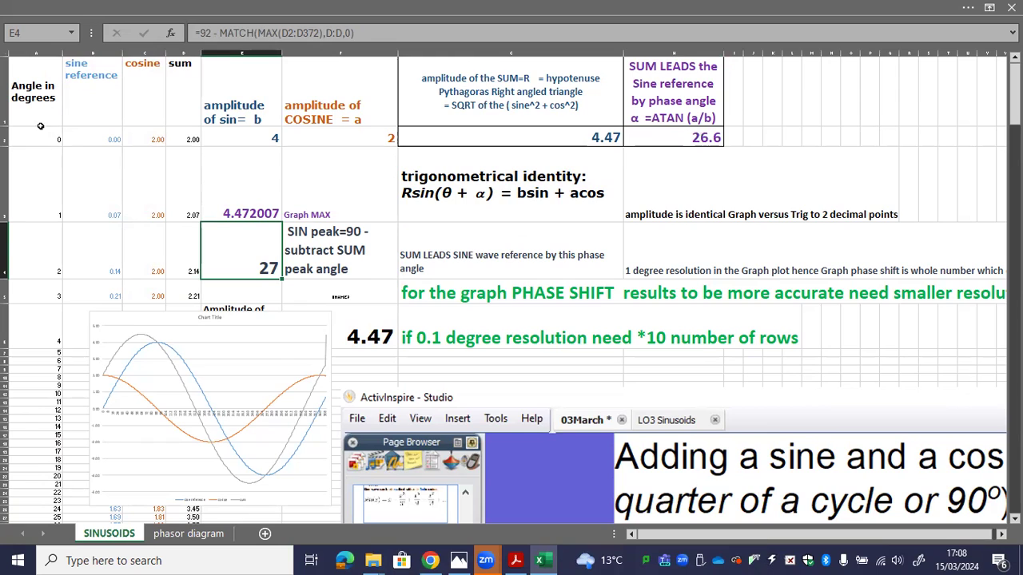
{"action": "left_click", "coordinate": [49, 50]}
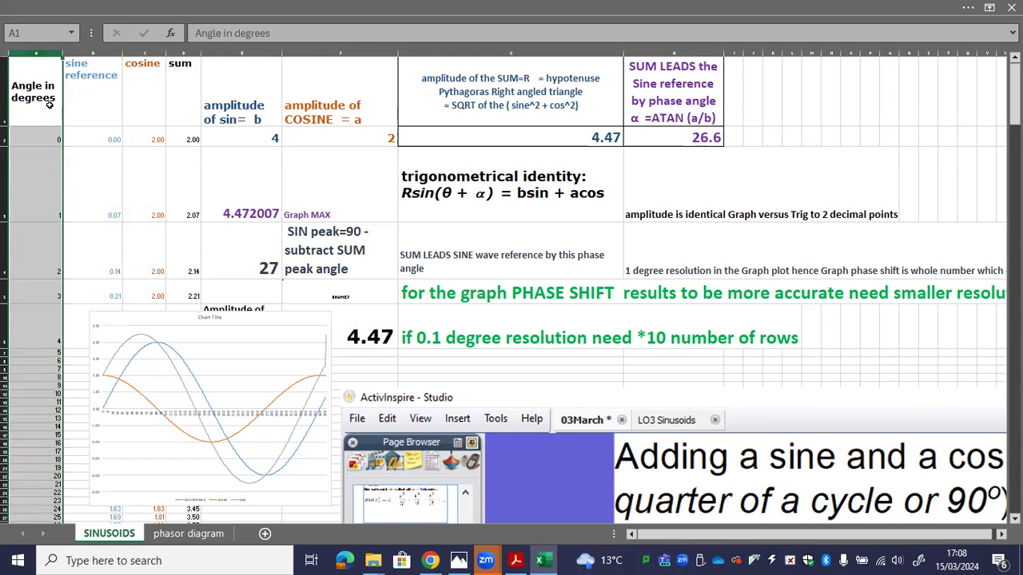
{"action": "left_click", "coordinate": [42, 178]}
{"action": "left_click", "coordinate": [260, 263]}
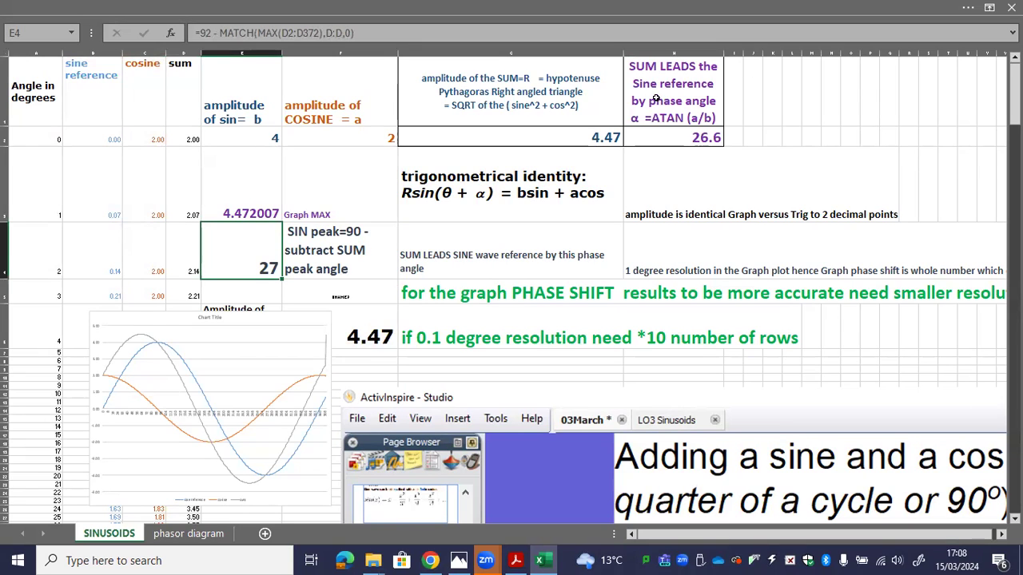
Open the phasor diagram sheet and inspect the horizontal axis, the COSINE vector and the SUM vector on the chart
{"action": "left_click", "coordinate": [189, 533]}
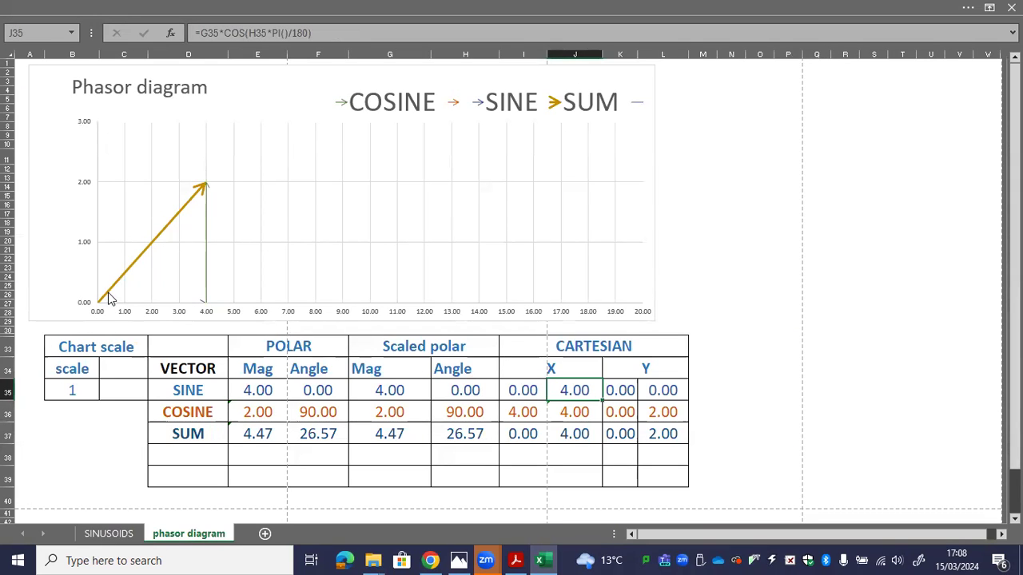
{"action": "left_click", "coordinate": [131, 304]}
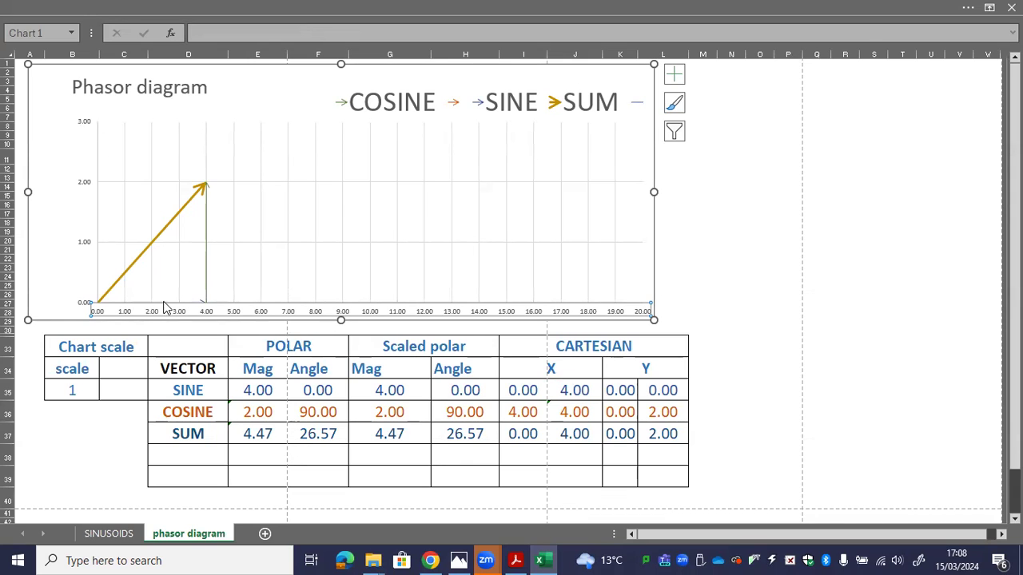
{"action": "mouse_move", "coordinate": [200, 302]}
{"action": "left_click", "coordinate": [205, 247]}
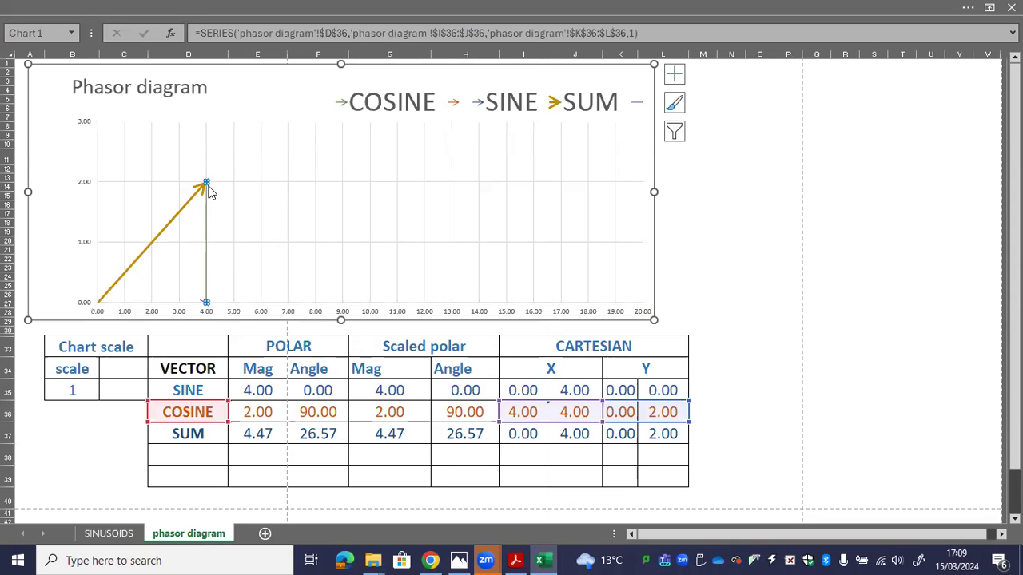
{"action": "mouse_move", "coordinate": [203, 181]}
{"action": "left_click", "coordinate": [210, 177]}
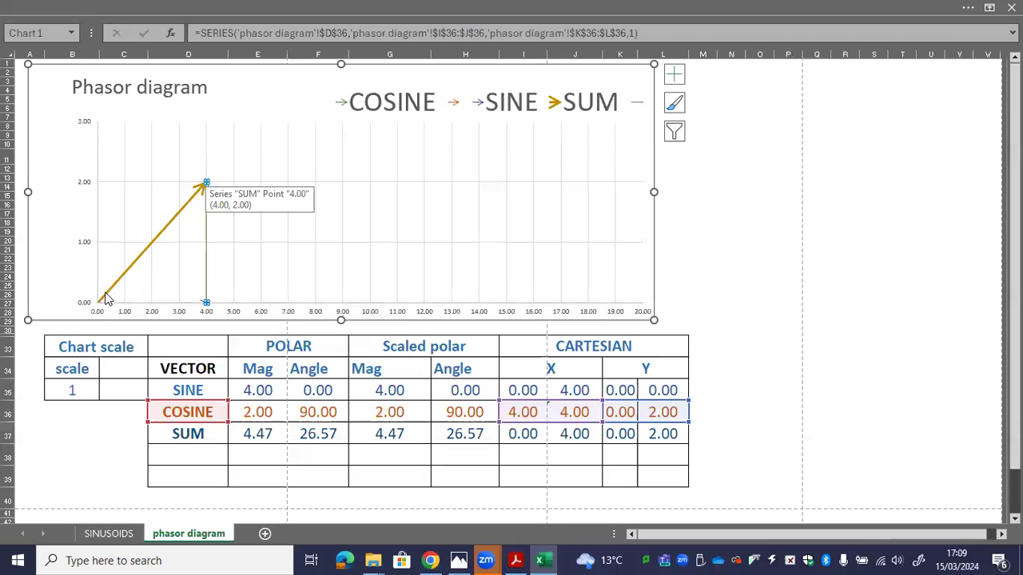
{"action": "left_click", "coordinate": [146, 255]}
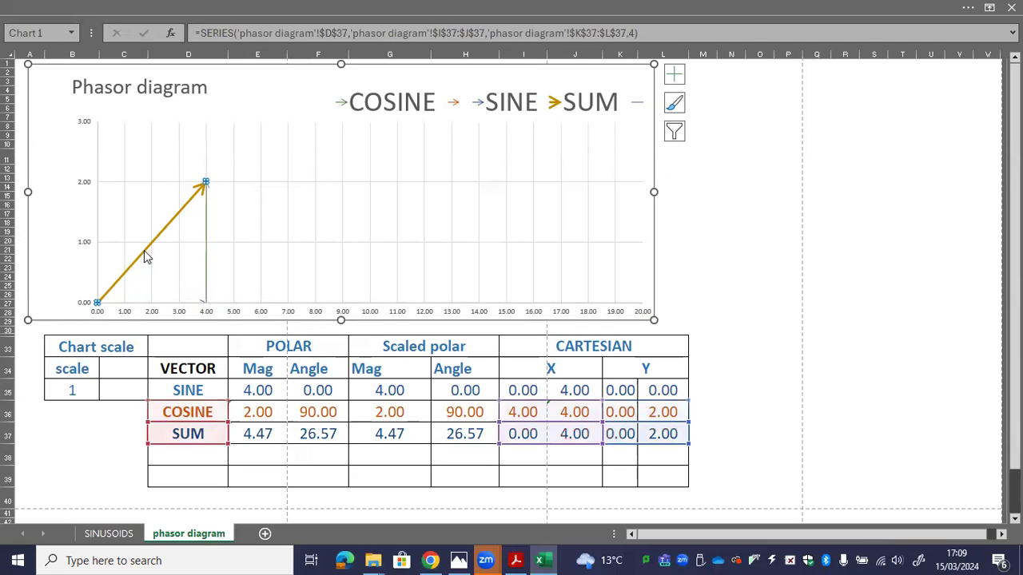